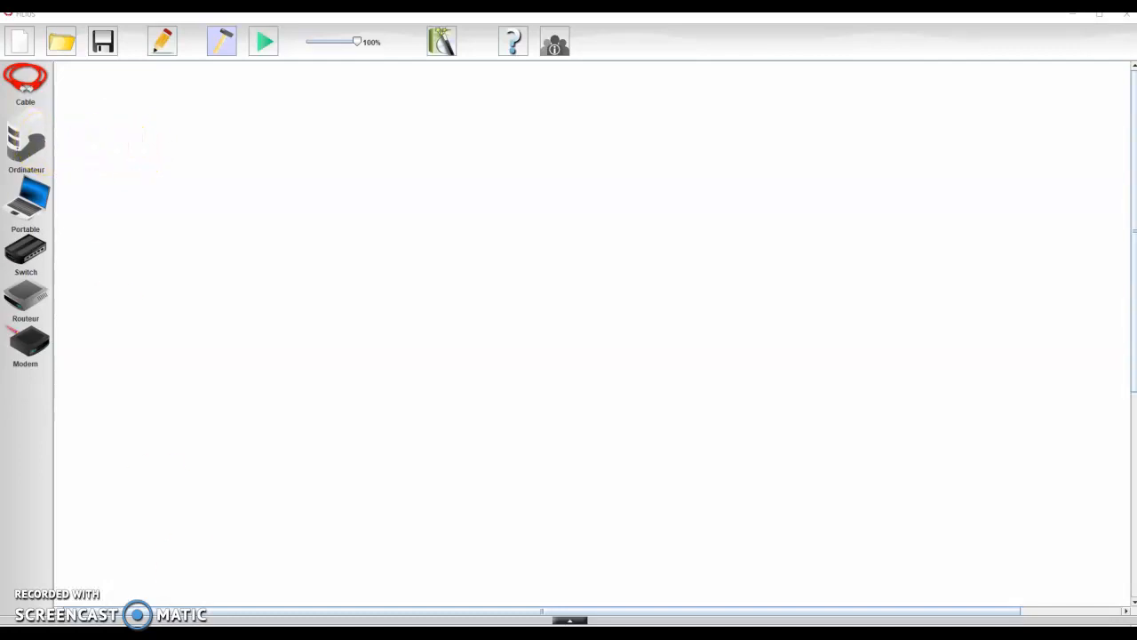
Switch to Word and read the SQ_reseau_S1.docx lesson, from the remote lamp situation through Investigation n°2.
{"action": "mouse_move", "coordinate": [258, 633]}
{"action": "left_click", "coordinate": [182, 607]}
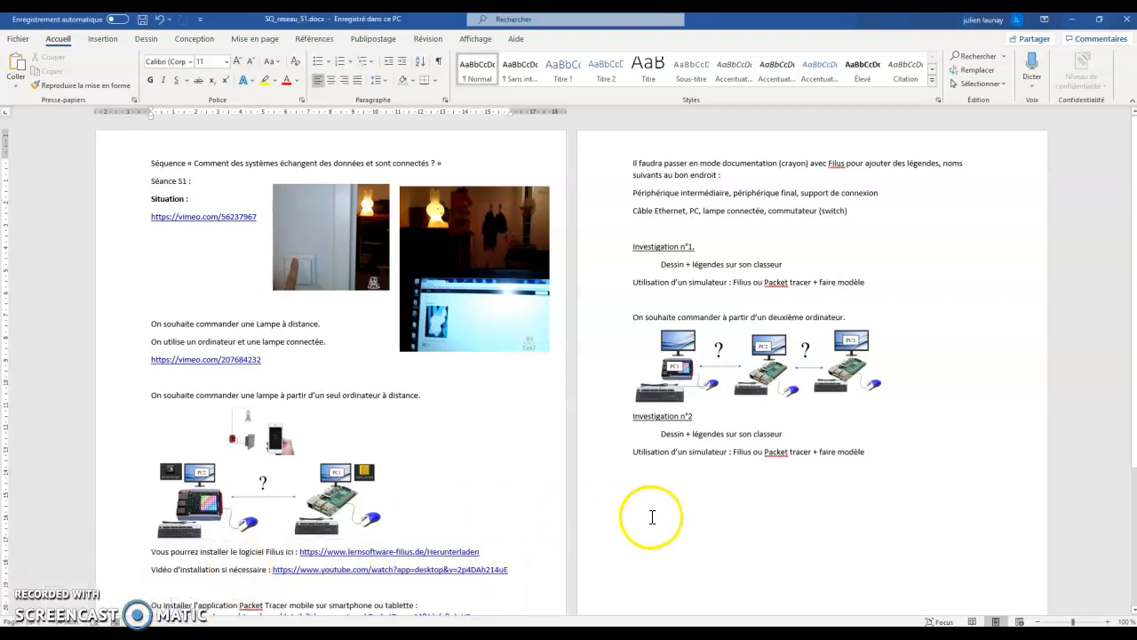
{"action": "left_click", "coordinate": [1109, 623]}
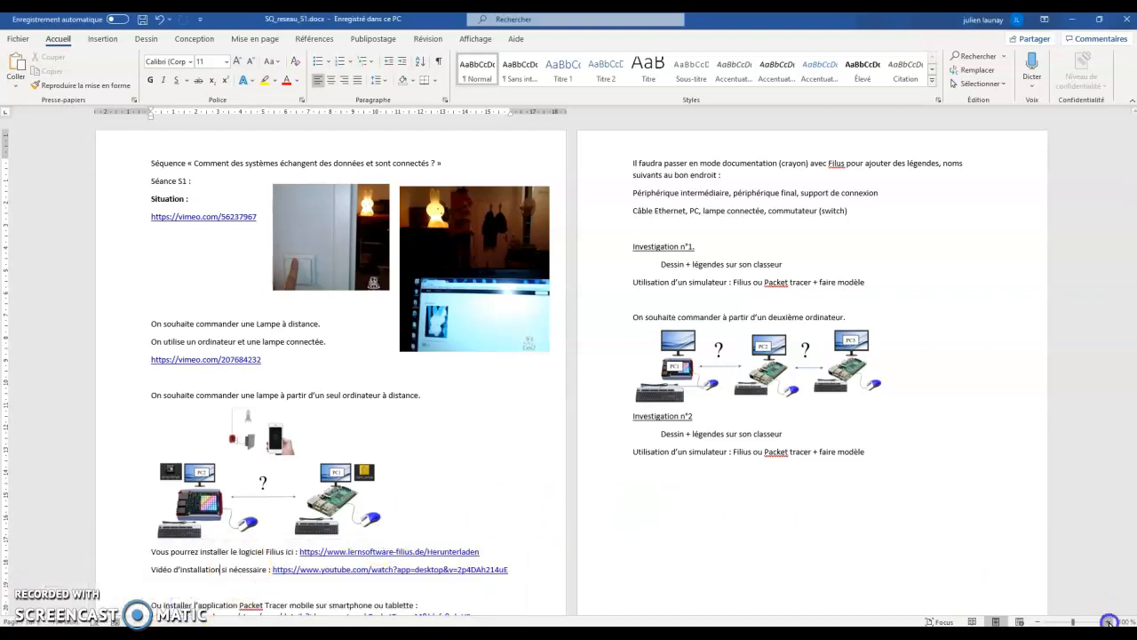
{"action": "left_click", "coordinate": [1109, 623]}
{"action": "left_click", "coordinate": [1109, 623]}
{"action": "left_click", "coordinate": [1108, 623]}
{"action": "left_click", "coordinate": [1109, 623]}
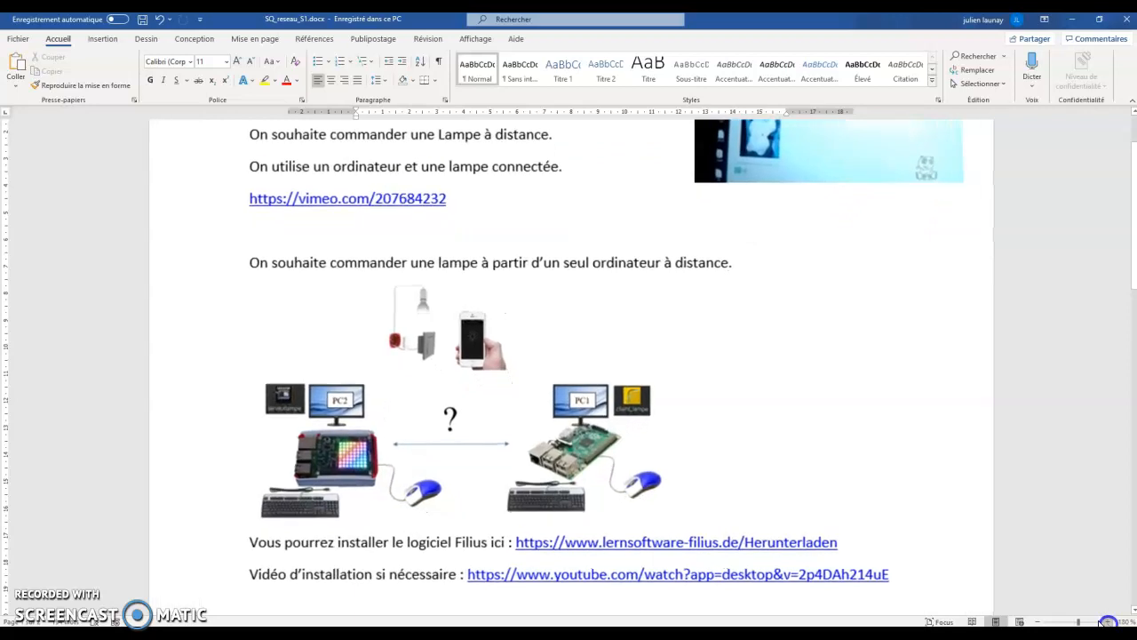
{"action": "scroll", "coordinate": [936, 495], "scroll_direction": "up", "scroll_amount": 4}
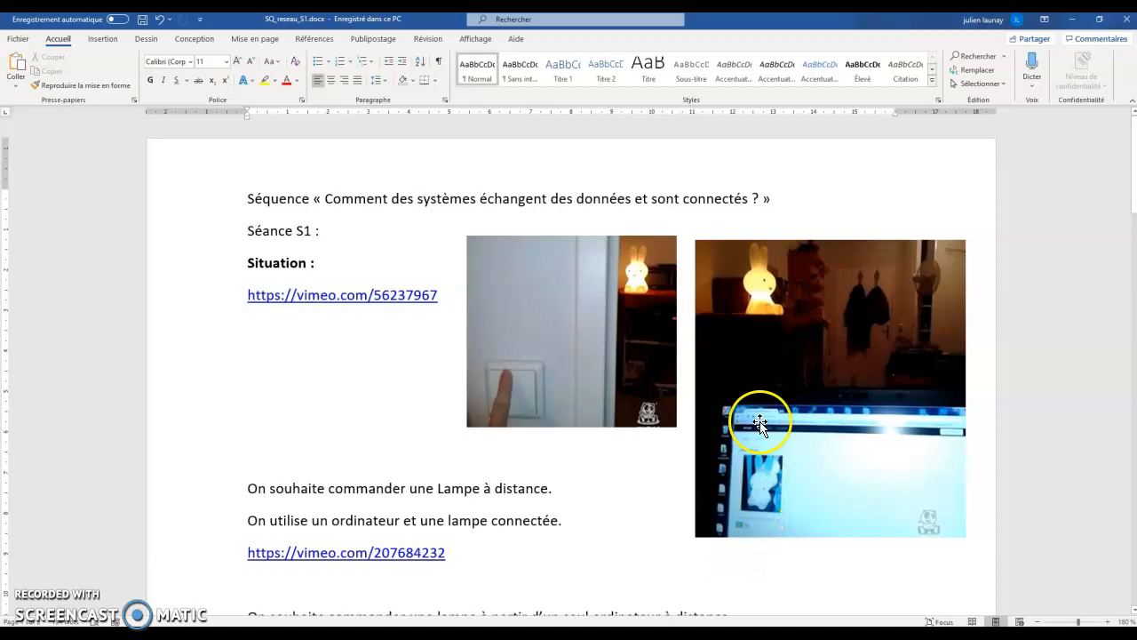
{"action": "scroll", "coordinate": [782, 400], "scroll_direction": "down", "scroll_amount": 1}
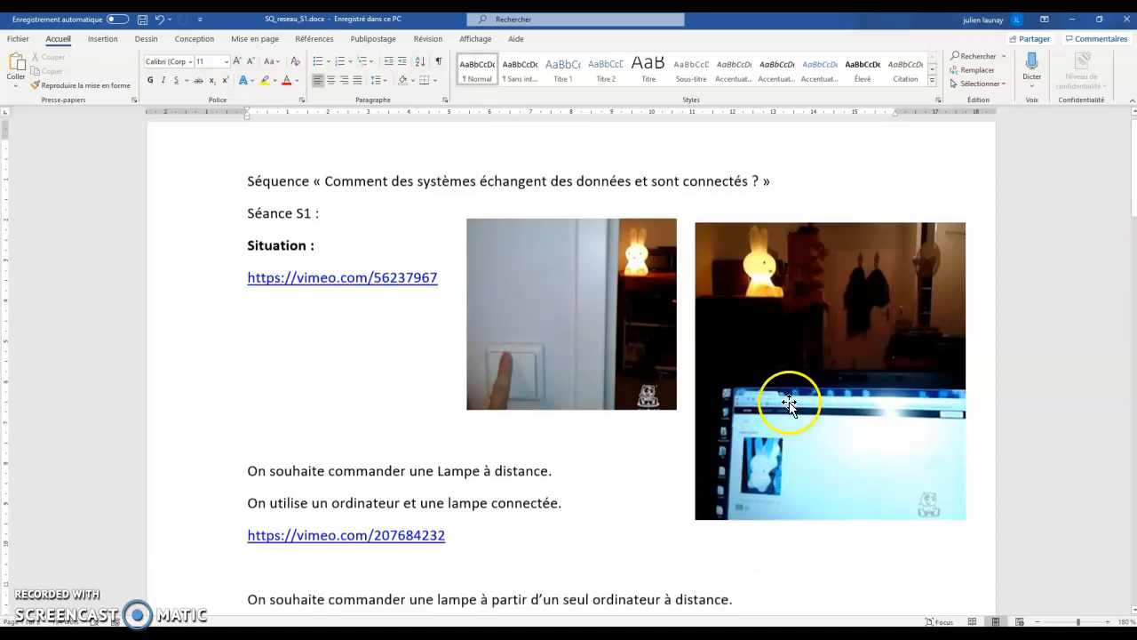
{"action": "scroll", "coordinate": [643, 436], "scroll_direction": "down", "scroll_amount": 6}
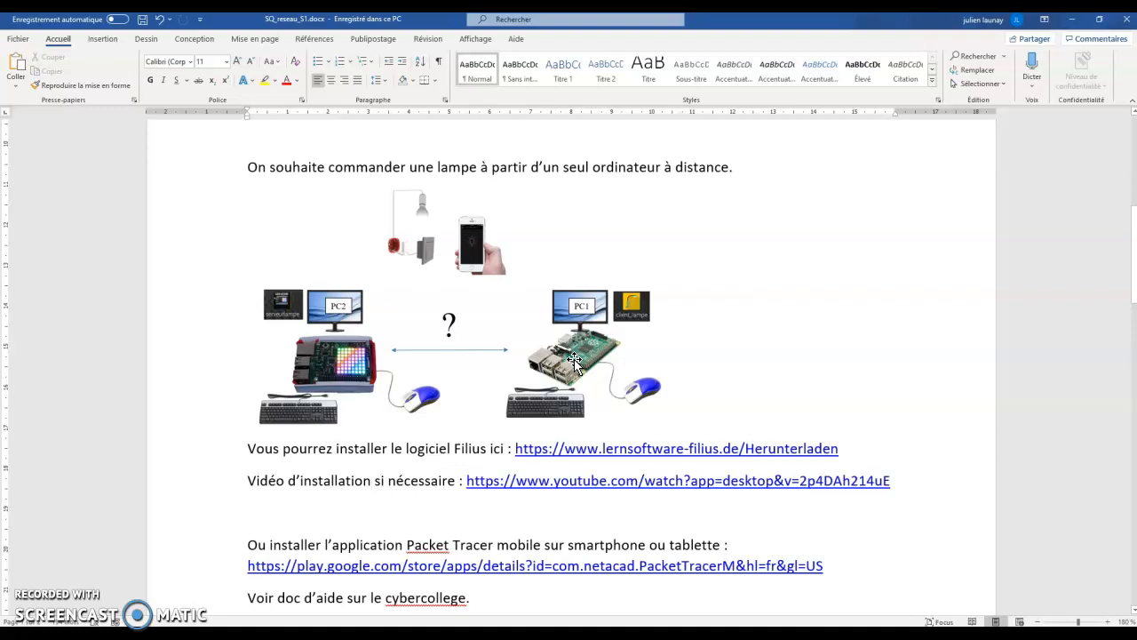
{"action": "scroll", "coordinate": [575, 361], "scroll_direction": "down", "scroll_amount": 10}
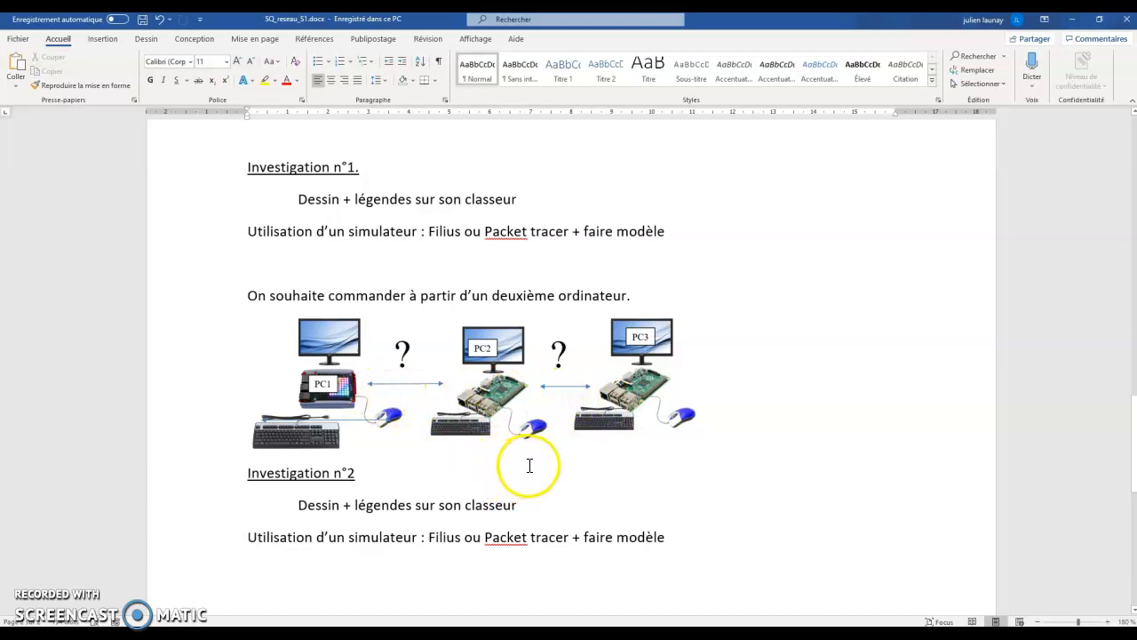
{"action": "scroll", "coordinate": [531, 464], "scroll_direction": "down", "scroll_amount": 1}
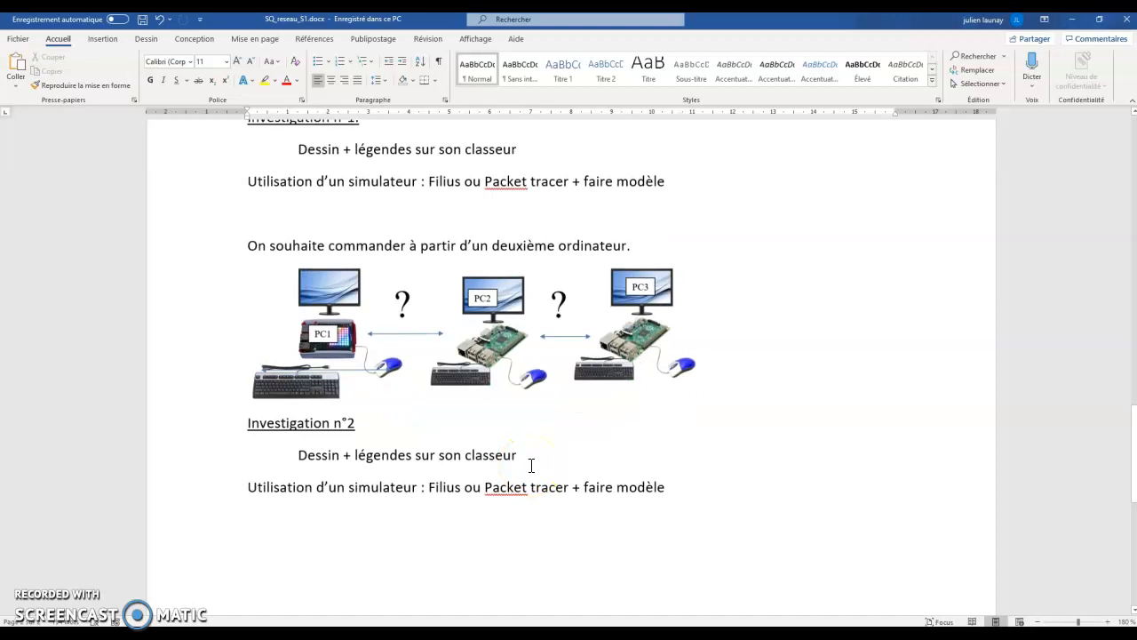
{"action": "scroll", "coordinate": [527, 464], "scroll_direction": "up", "scroll_amount": 1}
Switch back to Filius, place two desktop computers side by side at the top of the workspace and connect them with a cable.
{"action": "left_click", "coordinate": [284, 632]}
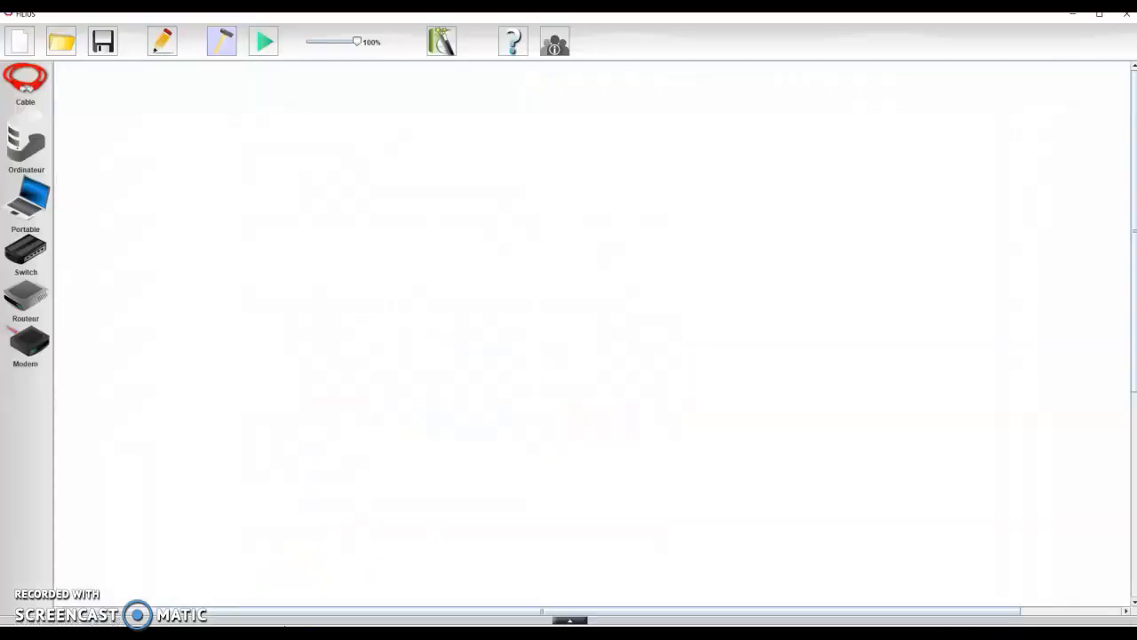
{"action": "left_click_drag", "start_coordinate": [22, 142], "coordinate": [170, 104]}
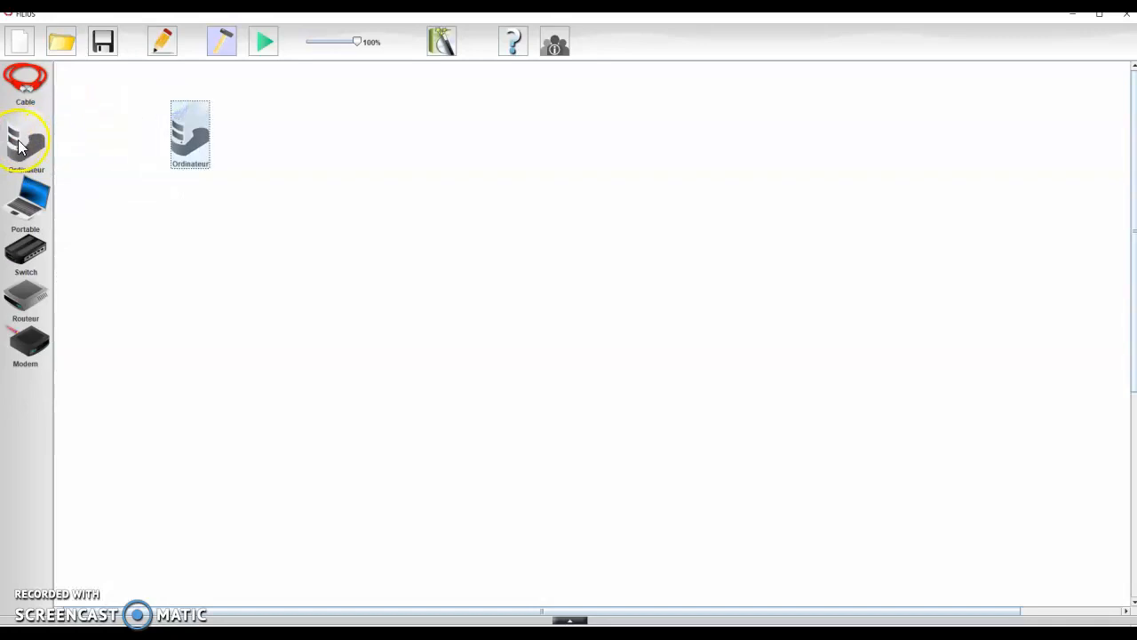
{"action": "left_click_drag", "start_coordinate": [23, 143], "coordinate": [359, 107]}
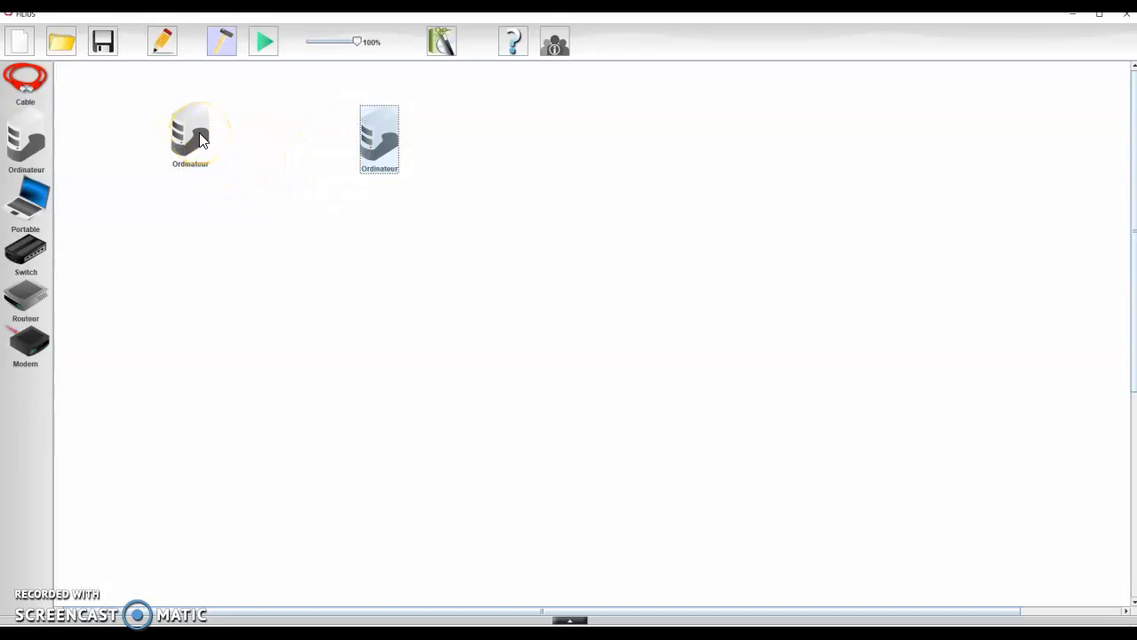
{"action": "left_click", "coordinate": [28, 85]}
{"action": "left_click", "coordinate": [185, 138]}
{"action": "left_click", "coordinate": [359, 143]}
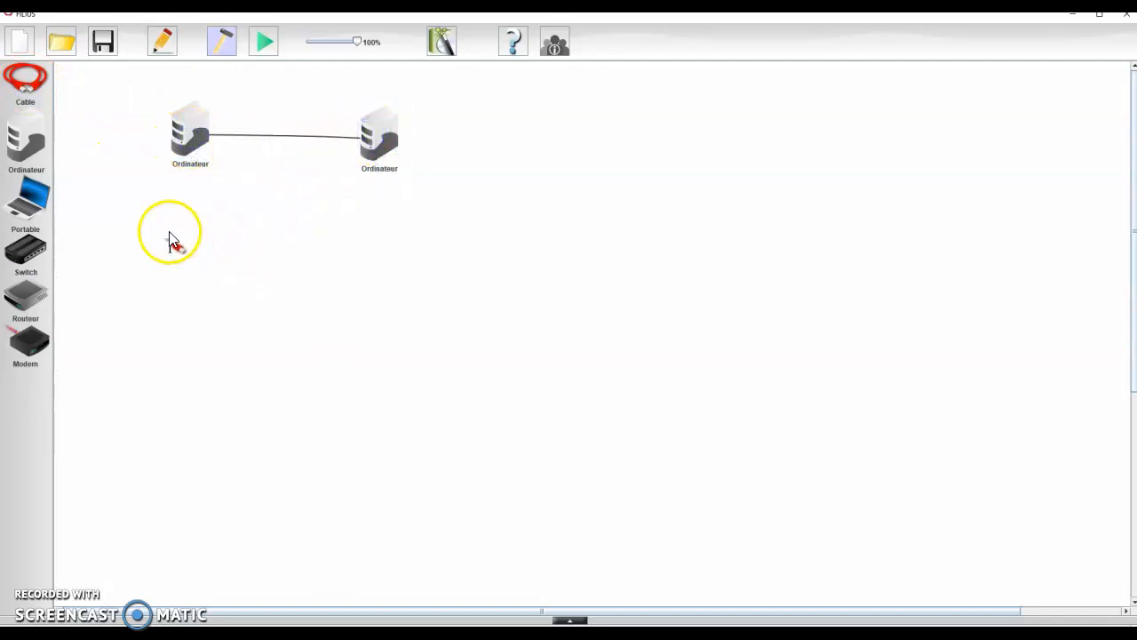
Add the text label "Lampe (serveur) Périphérique final" below the first computer and enlarge its box to fit the text.
{"action": "left_click", "coordinate": [166, 43]}
{"action": "mouse_move", "coordinate": [30, 87]}
{"action": "left_mouse_down"}
{"action": "mouse_move", "coordinate": [165, 175]}
{"action": "mouse_move", "coordinate": [152, 184]}
{"action": "left_mouse_up"}
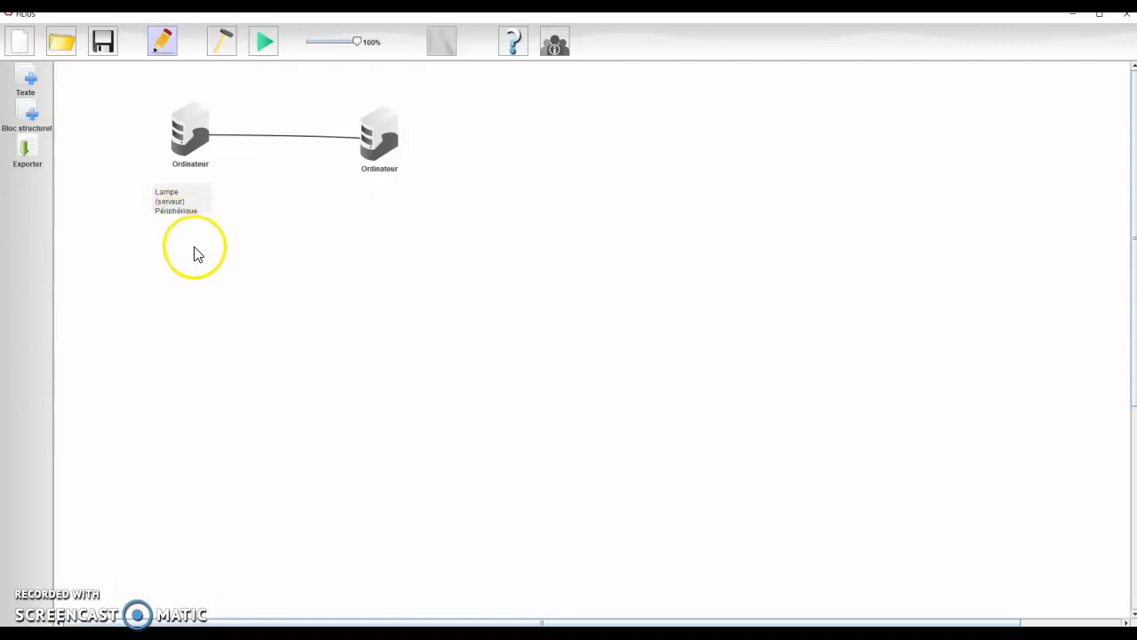
{"action": "left_click", "coordinate": [223, 218]}
{"action": "left_click_drag", "start_coordinate": [203, 214], "coordinate": [206, 226]}
{"action": "left_click", "coordinate": [264, 233]}
Add the text label "Interrupteur (client) PF" below the second computer.
{"action": "left_click", "coordinate": [31, 93]}
{"action": "left_click", "coordinate": [342, 183]}
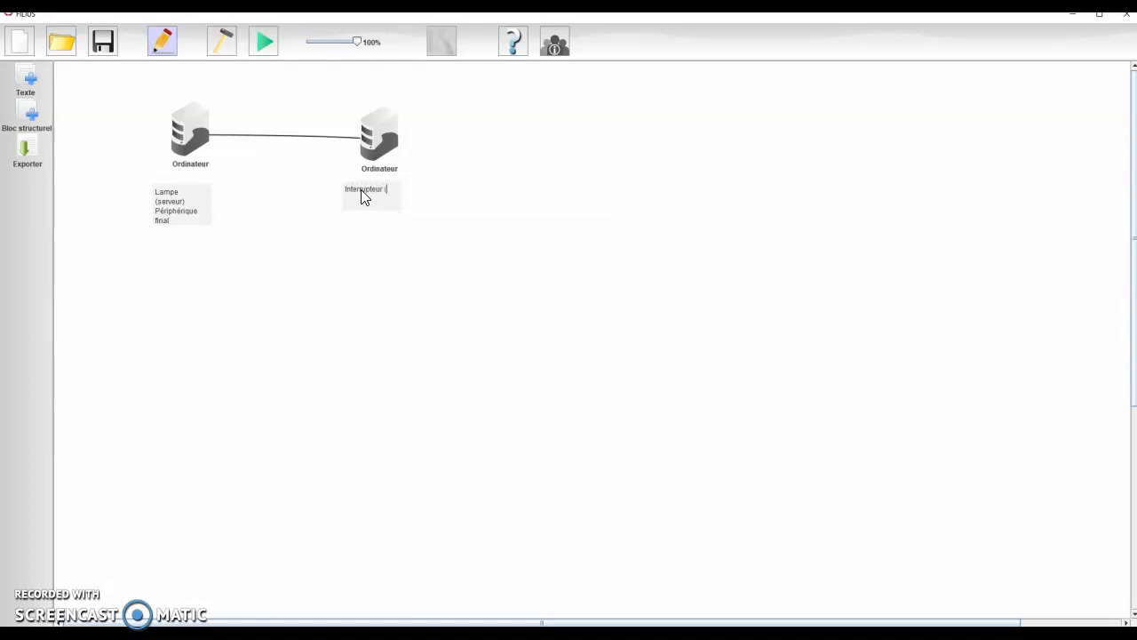
{"action": "left_click", "coordinate": [364, 198]}
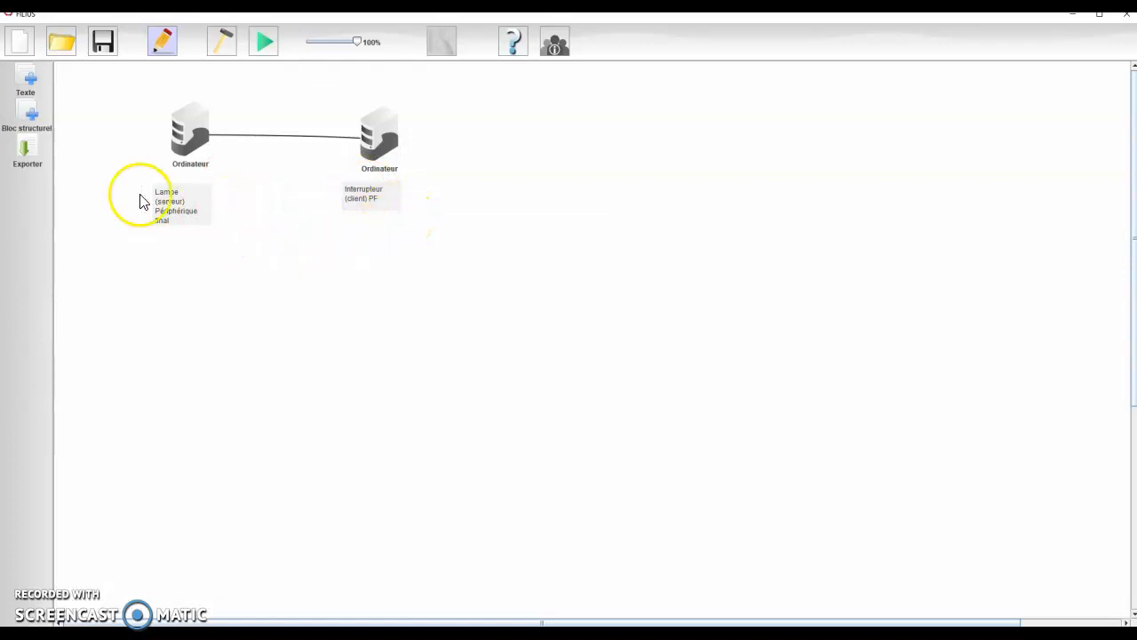
Return to design mode and place a row of three desktop computers below the first network, with a switch beneath the middle one.
{"action": "left_click", "coordinate": [224, 44]}
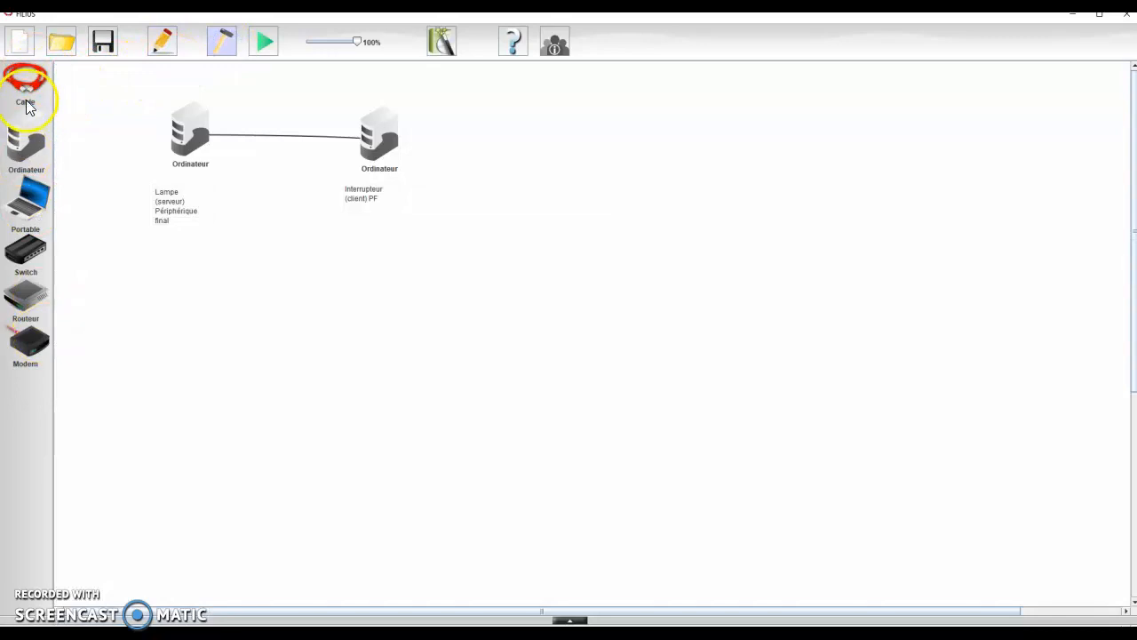
{"action": "left_click_drag", "start_coordinate": [23, 146], "coordinate": [172, 273]}
{"action": "left_click_drag", "start_coordinate": [54, 146], "coordinate": [554, 261]}
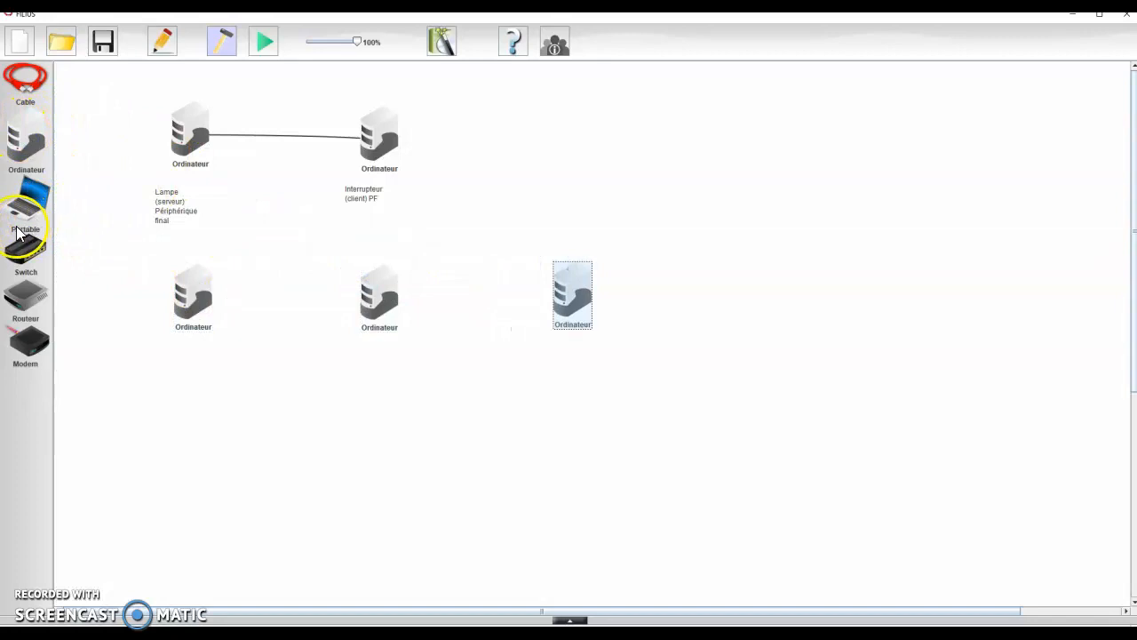
{"action": "left_click_drag", "start_coordinate": [28, 256], "coordinate": [375, 381]}
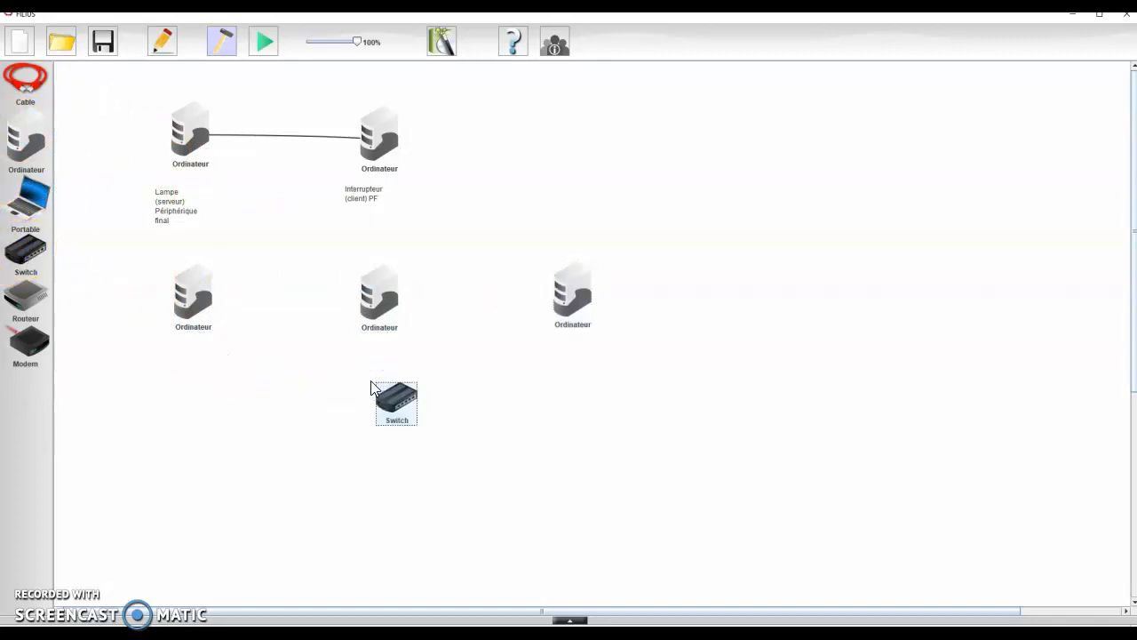
Connect each of the three computers in the lower row to the switch with a cable.
{"action": "left_click", "coordinate": [26, 81]}
{"action": "left_click", "coordinate": [188, 295]}
{"action": "left_click", "coordinate": [386, 383]}
{"action": "left_click", "coordinate": [377, 300]}
{"action": "left_click", "coordinate": [397, 391]}
{"action": "left_click", "coordinate": [568, 300]}
{"action": "left_click", "coordinate": [402, 396]}
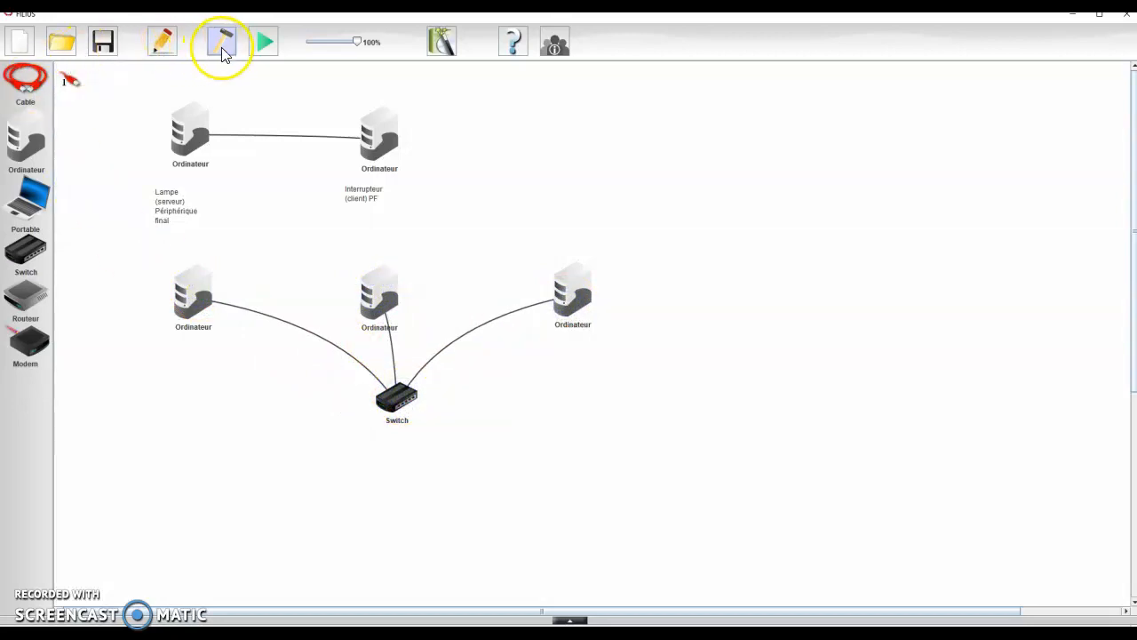
Return to documentation mode and add the label "Lampe Serveur (PF)" below the first computer of the lower network.
{"action": "left_click", "coordinate": [163, 45]}
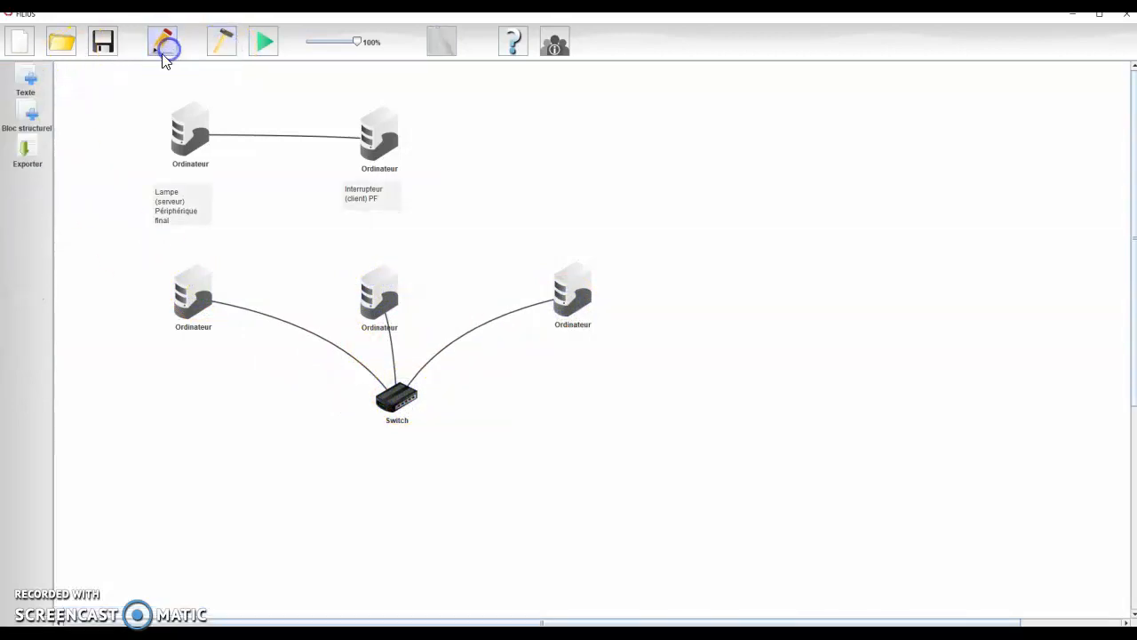
{"action": "left_click", "coordinate": [29, 89]}
{"action": "left_click", "coordinate": [77, 169]}
{"action": "left_click", "coordinate": [32, 82]}
{"action": "right_click", "coordinate": [182, 197]}
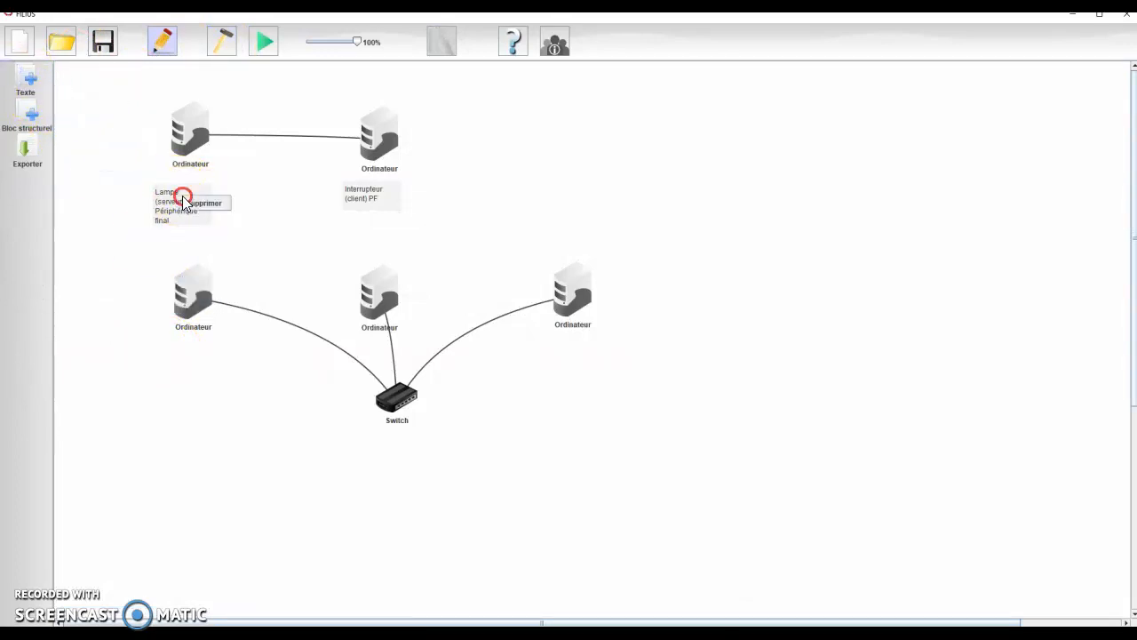
{"action": "left_click", "coordinate": [150, 185]}
{"action": "left_click", "coordinate": [25, 82]}
{"action": "left_click", "coordinate": [160, 360]}
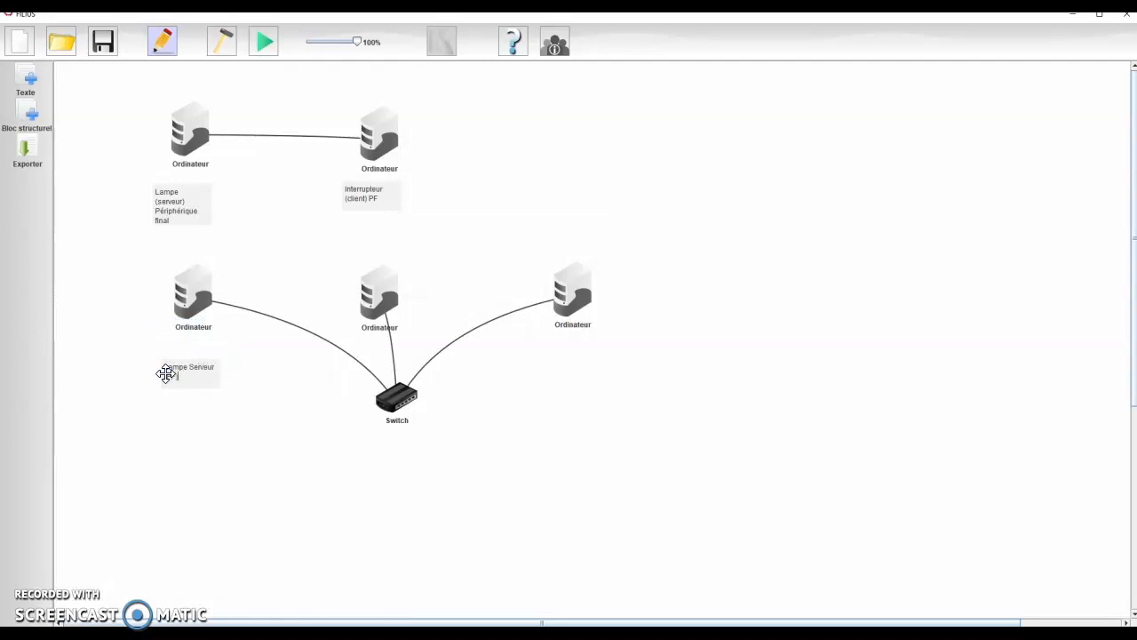
Label the lower network's middle computer "Inter 1 Client" and its last computer "inter 2 client".
{"action": "left_click_drag", "start_coordinate": [28, 84], "coordinate": [416, 259]}
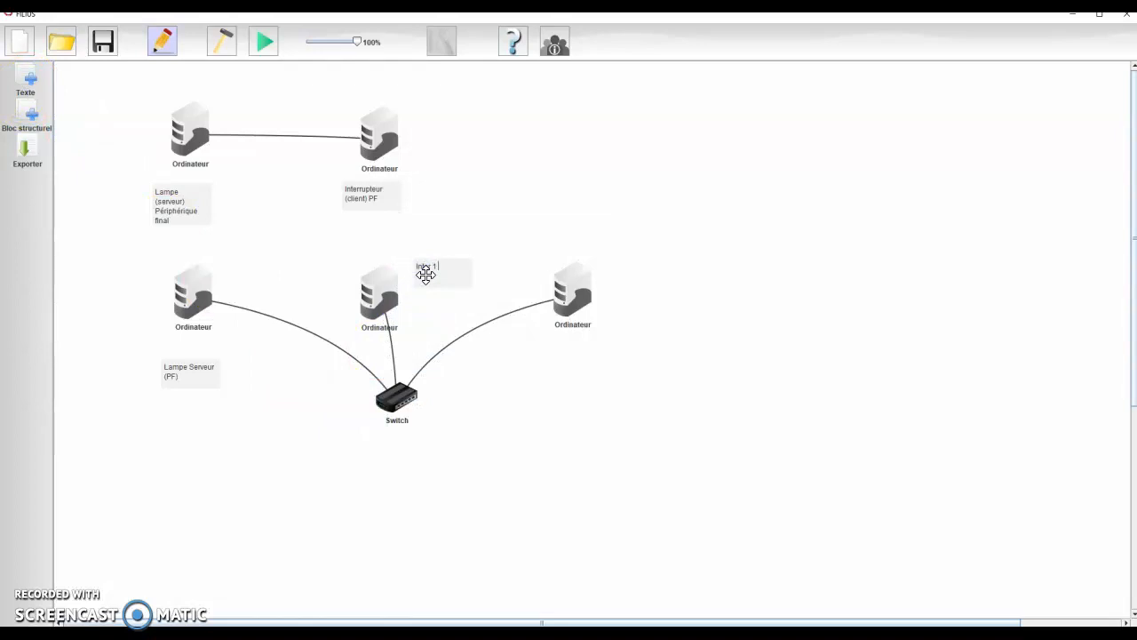
{"action": "type", "text": "Inter 1 Cleint"}
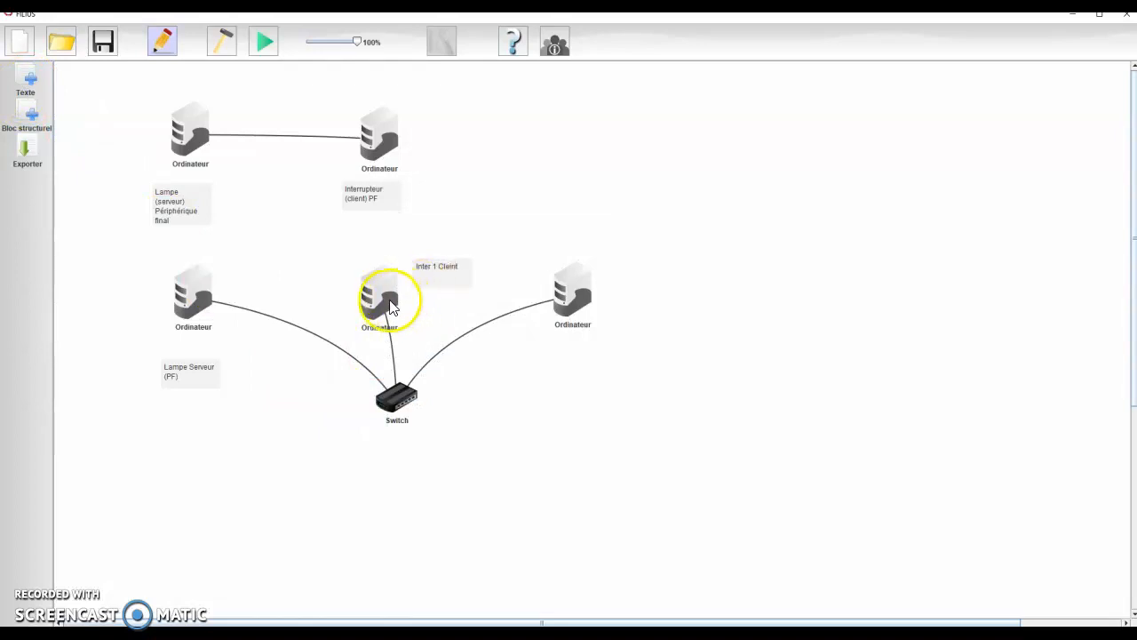
{"action": "mouse_move", "coordinate": [397, 300]}
{"action": "key", "text": "BackSpace"}
{"action": "key", "text": "BackSpace"}
{"action": "key", "text": "BackSpace"}
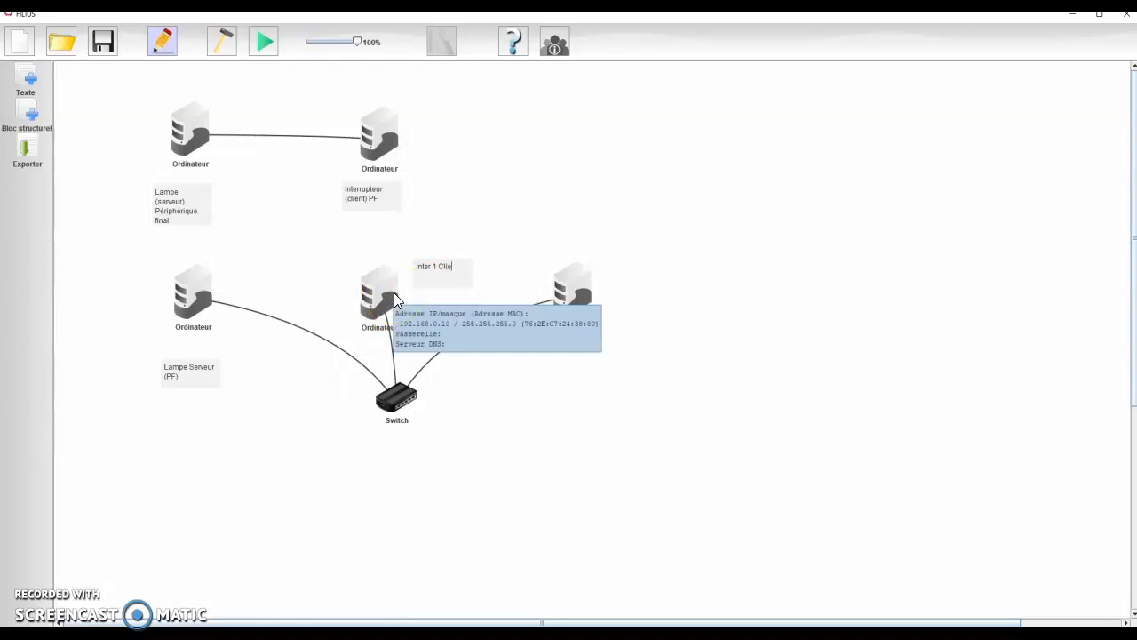
{"action": "left_click_drag", "start_coordinate": [27, 82], "coordinate": [527, 356]}
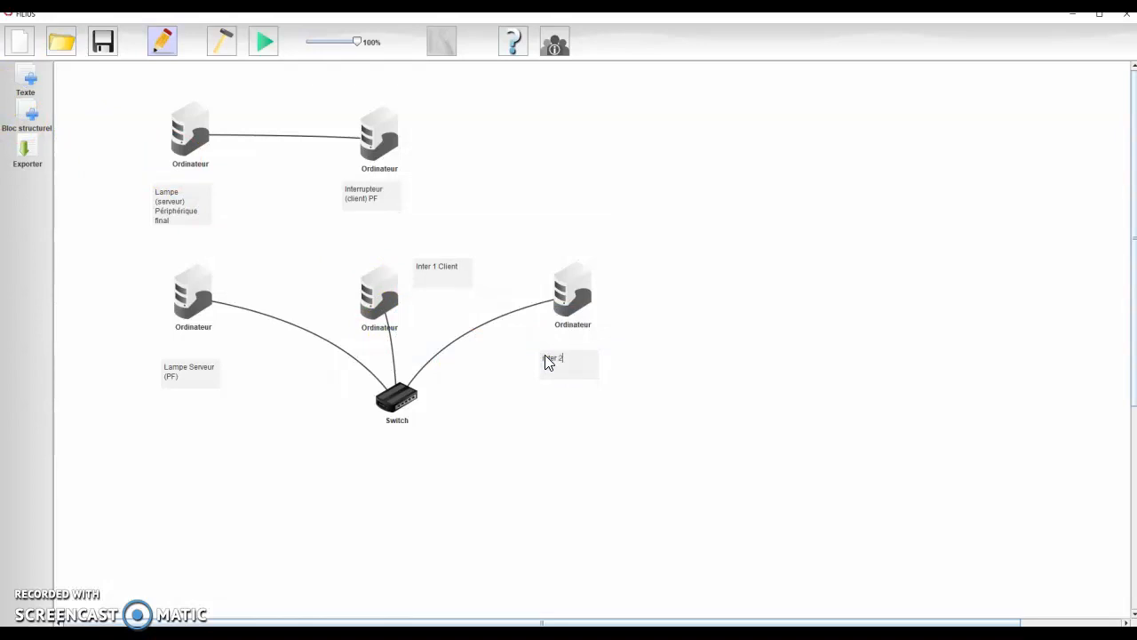
{"action": "left_click", "coordinate": [514, 454]}
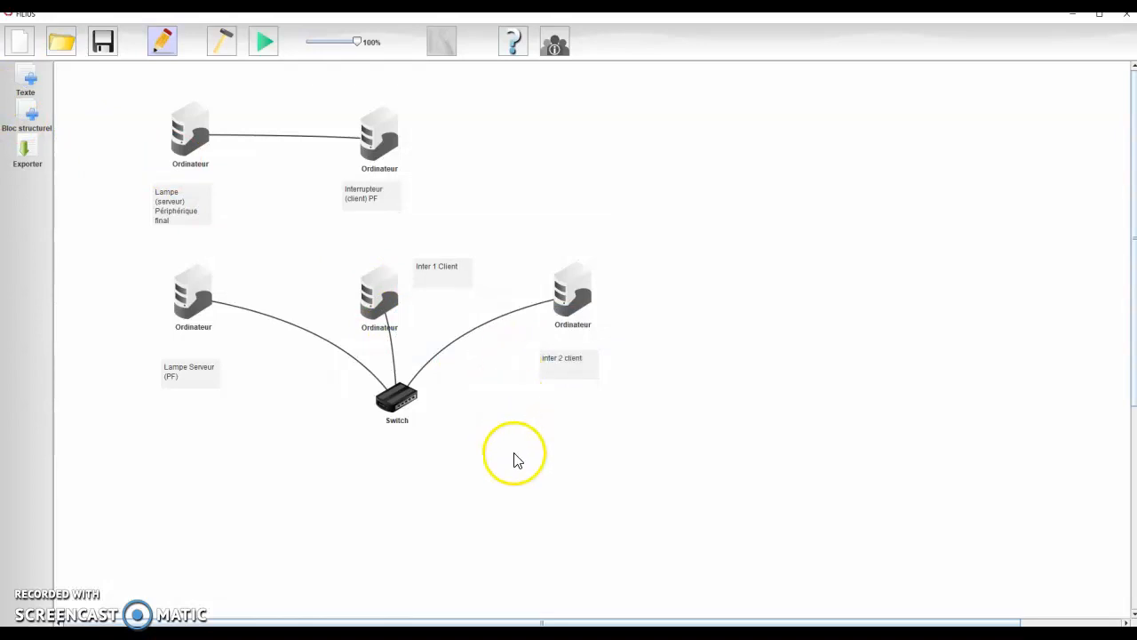
Add the text label "Commutateur Périphérique intermadiaire" below the switch.
{"action": "left_click_drag", "start_coordinate": [26, 80], "coordinate": [372, 442]}
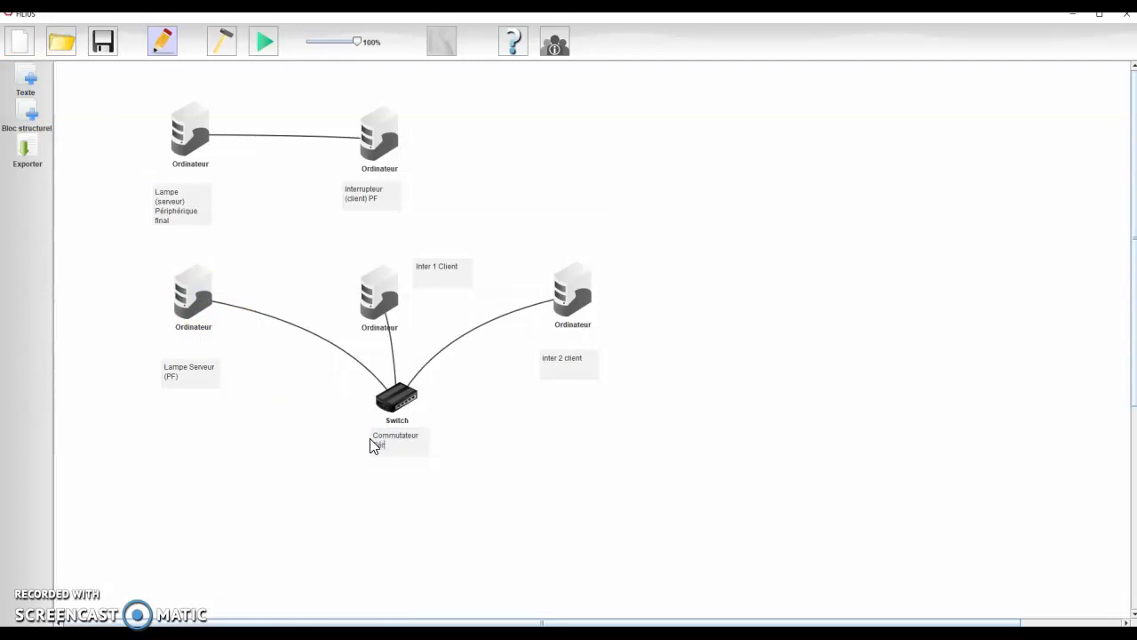
{"action": "type", "text": "érique intermédiaire"}
{"action": "left_click", "coordinate": [383, 462]}
{"action": "left_click", "coordinate": [6, 629]}
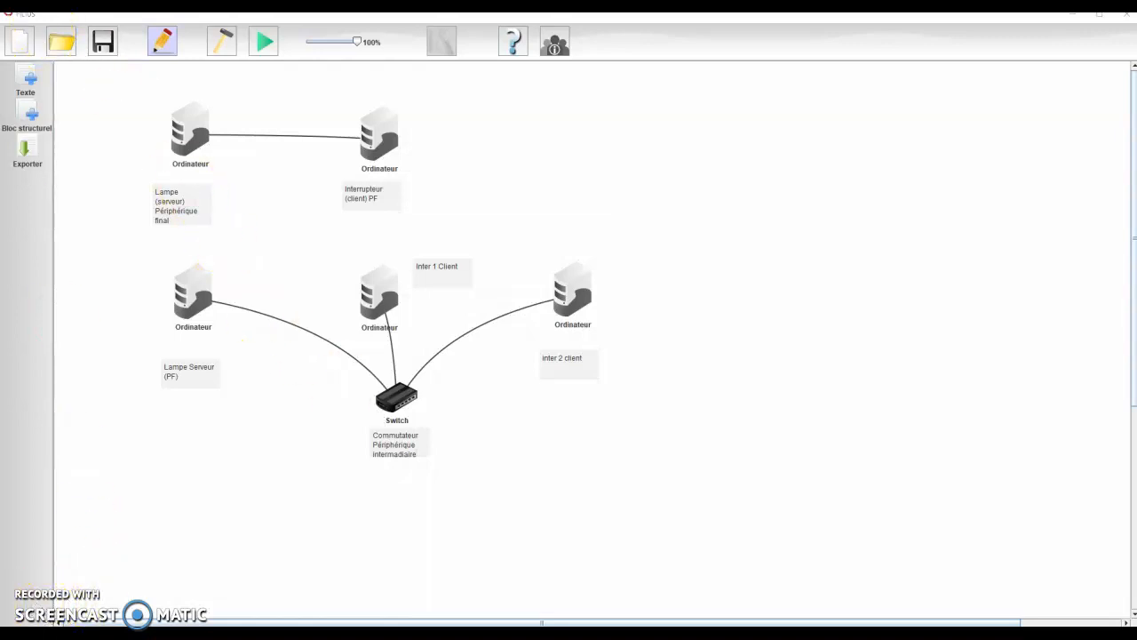